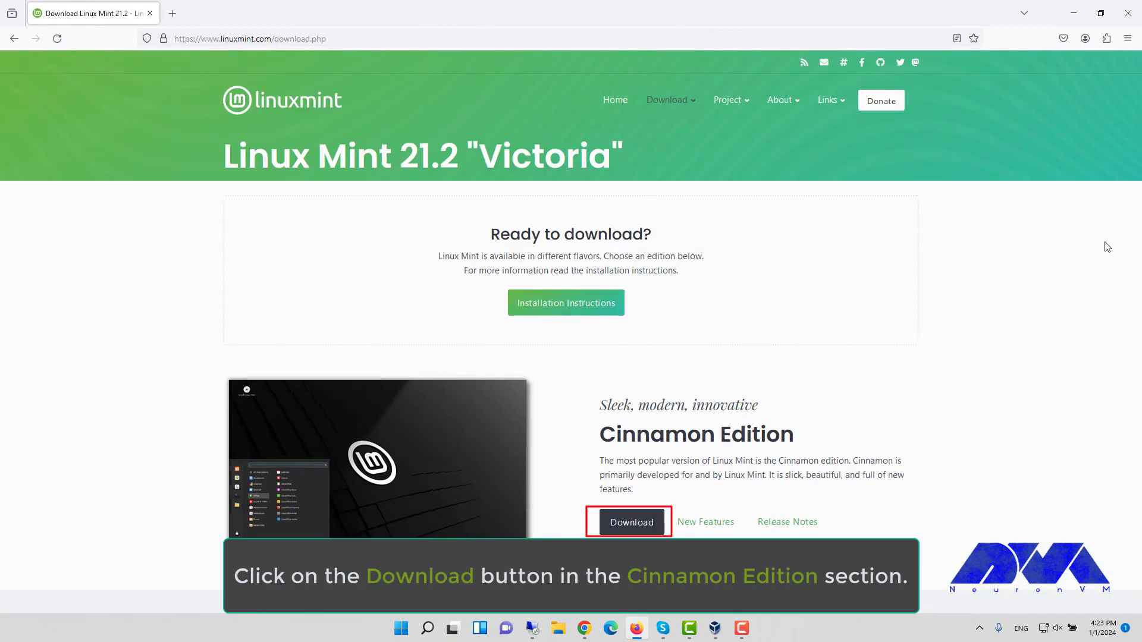
# Start downloading linuxmint-21.2-cinnamon-64bit.iso from the LayerOnline mirror on the Cinnamon Edition page.
pyautogui.click(624, 525)
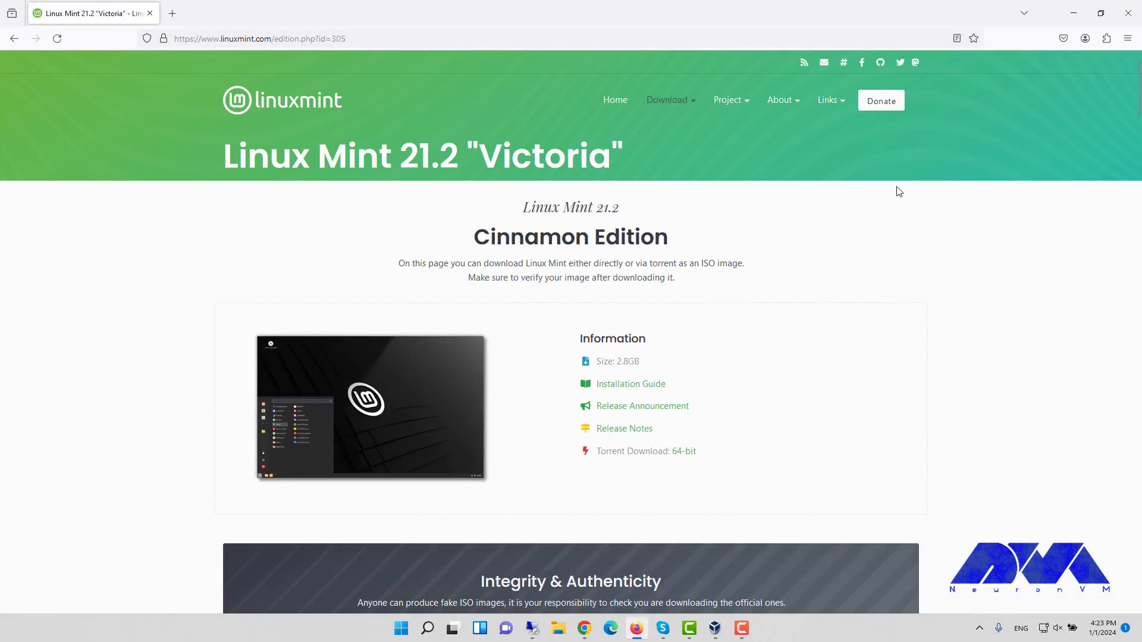
pyautogui.scroll(-5, 901, 193)
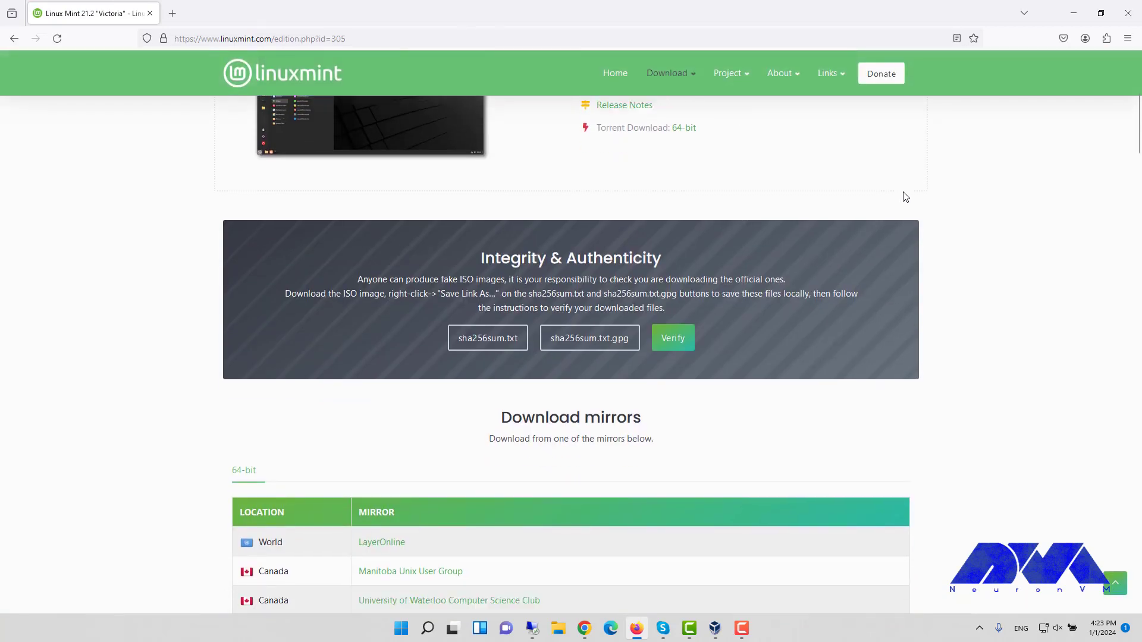
pyautogui.scroll(-2, 905, 196)
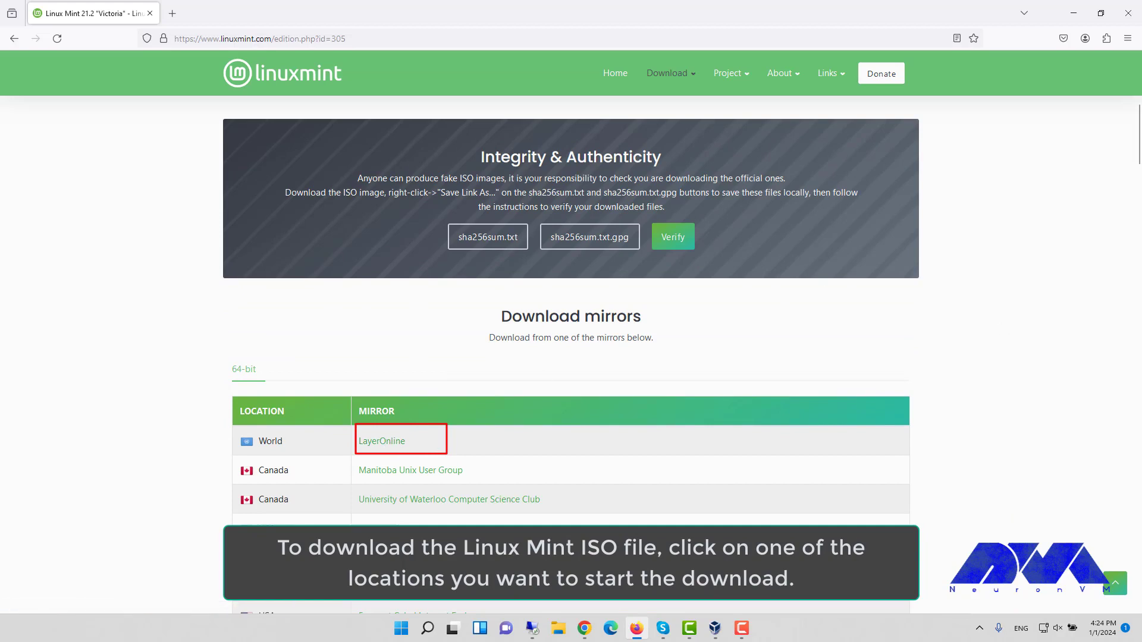
pyautogui.click(398, 447)
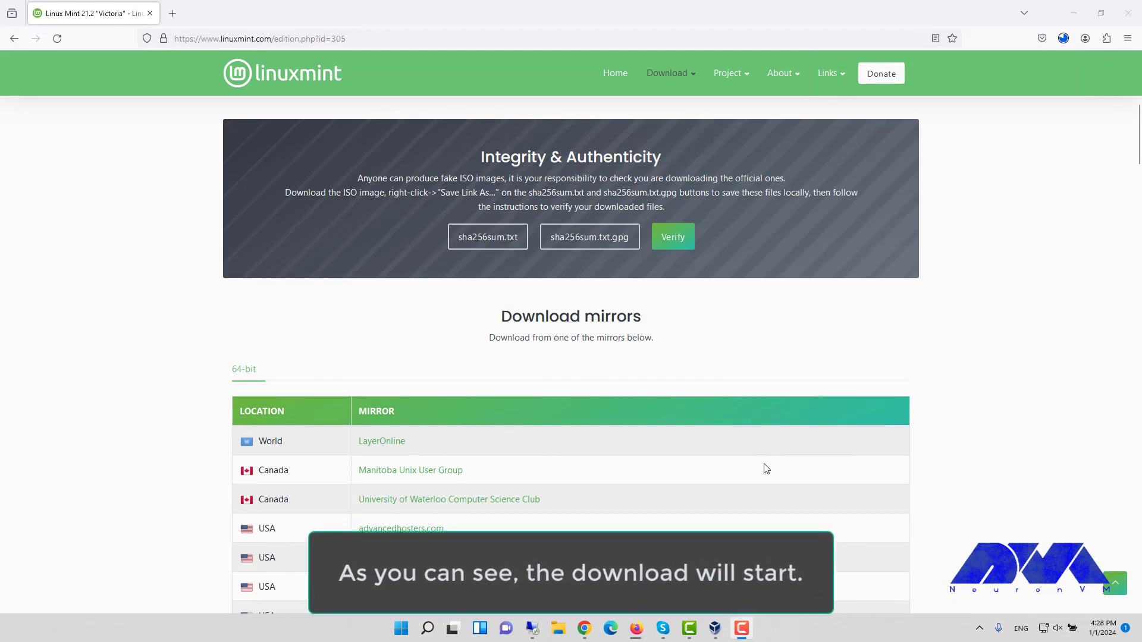
pyautogui.scroll(6, 764, 468)
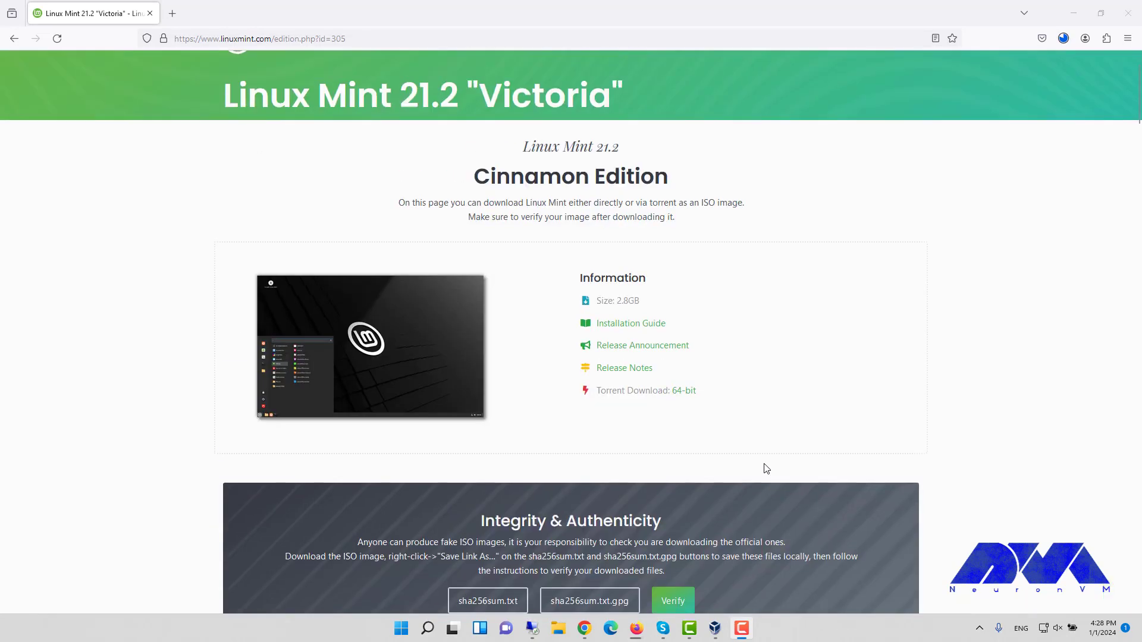
pyautogui.scroll(1, 766, 469)
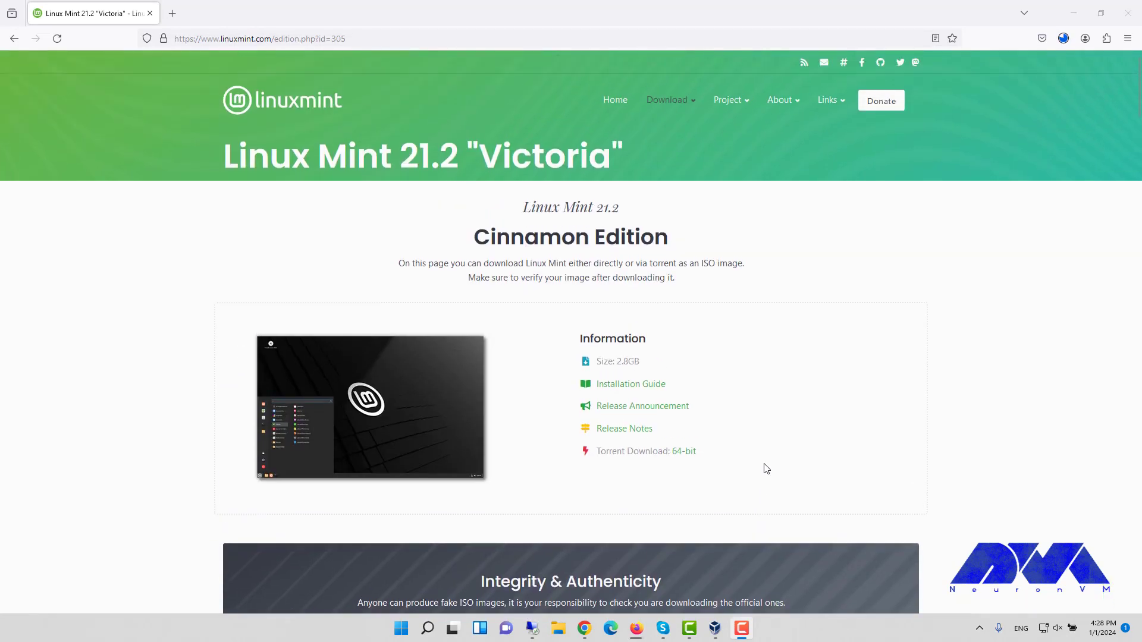
# Minimize Firefox and bring up VirtualBox Manager maximized on its welcome page.
pyautogui.click(1074, 13)
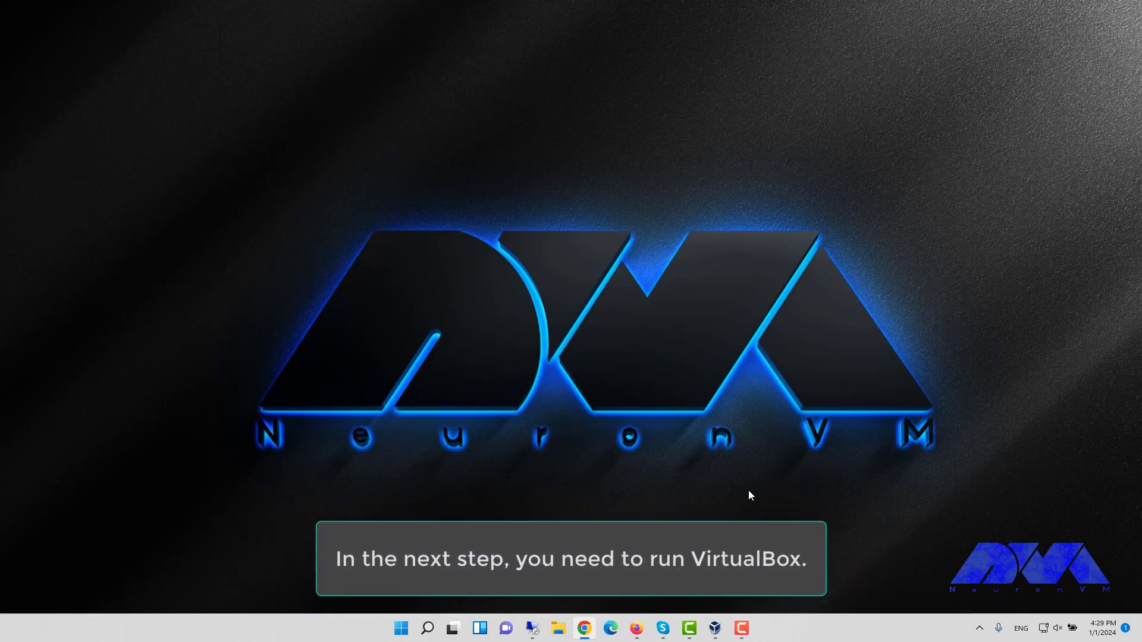
pyautogui.click(714, 628)
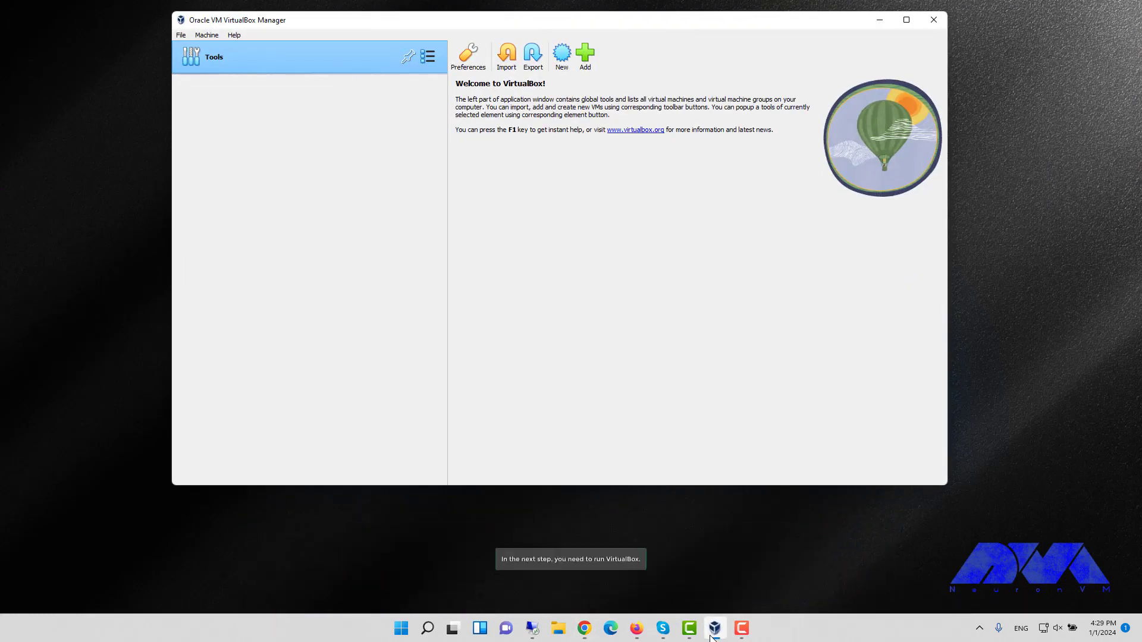
pyautogui.click(906, 20)
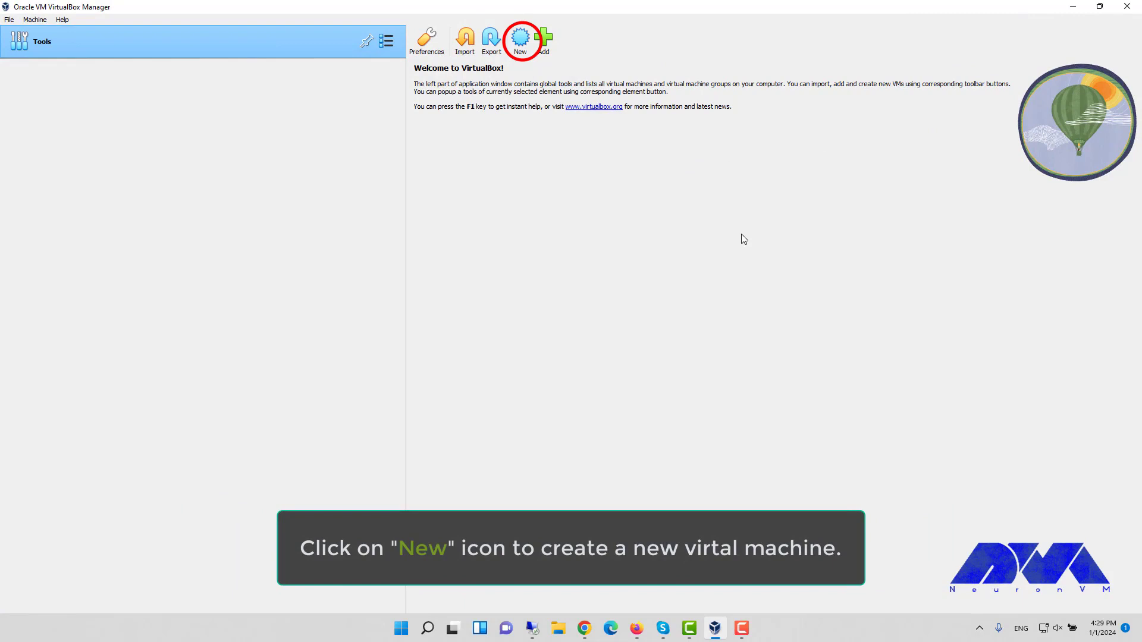
# Start a new virtual machine named 'Linuxmint' with type Linux, Ubuntu (64-bit).
pyautogui.click(520, 41)
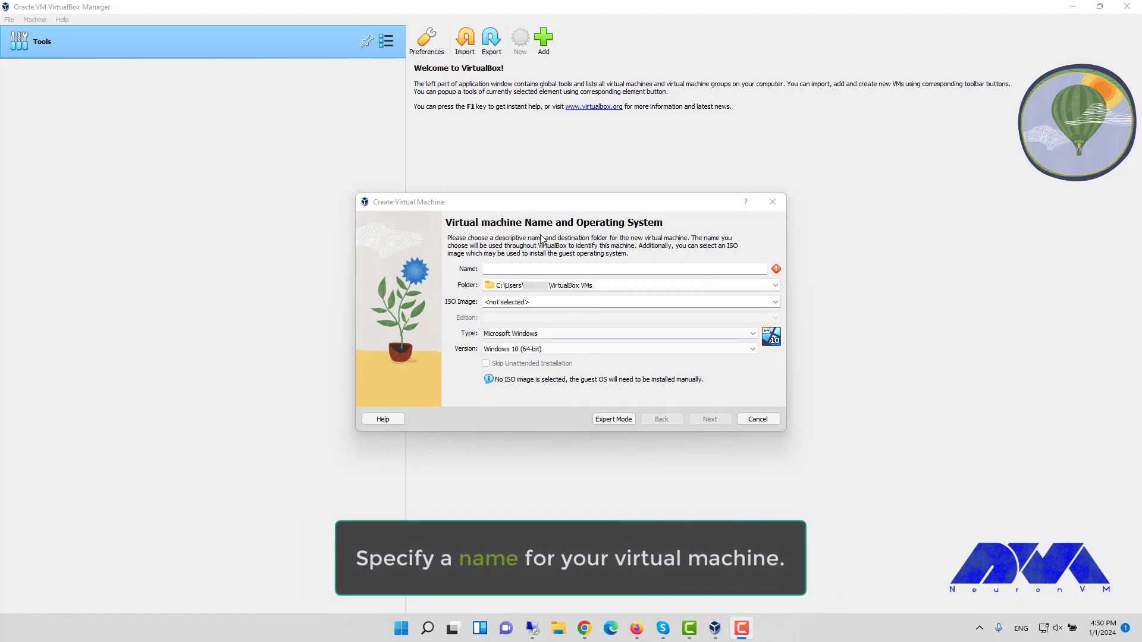
pyautogui.click(546, 270)
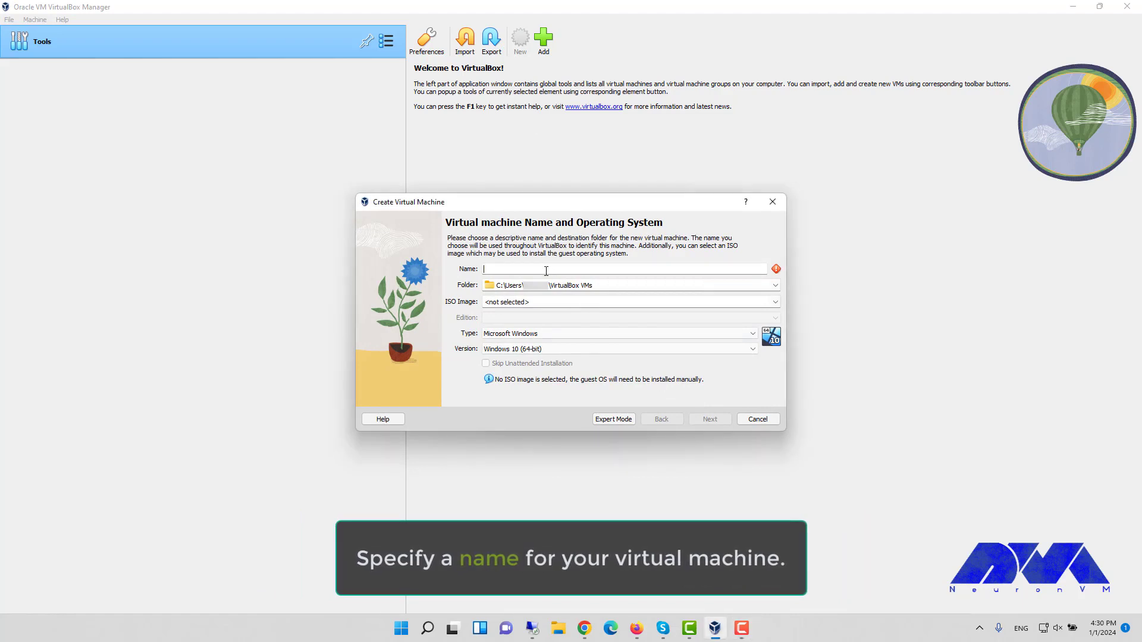
pyautogui.write('Linu')
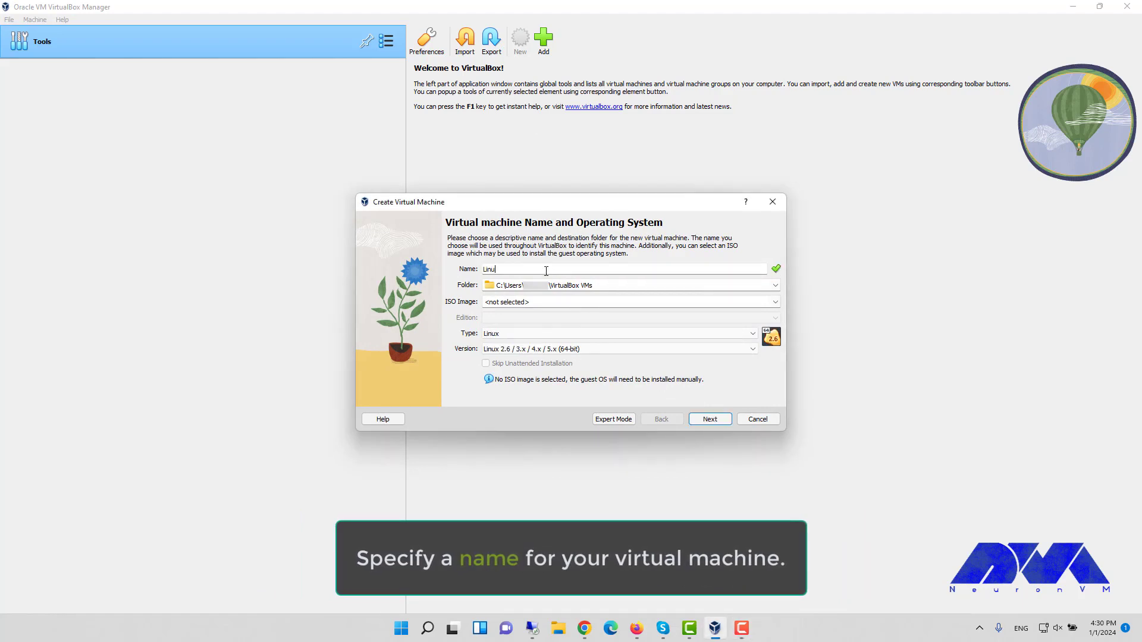
pyautogui.write('xmint')
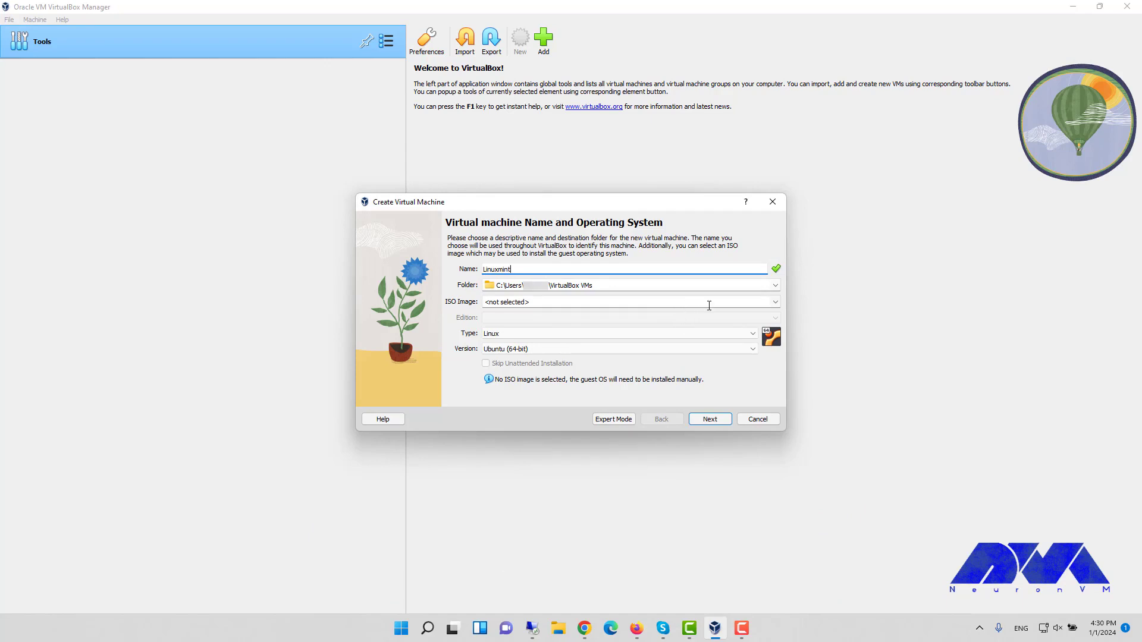
pyautogui.click(739, 302)
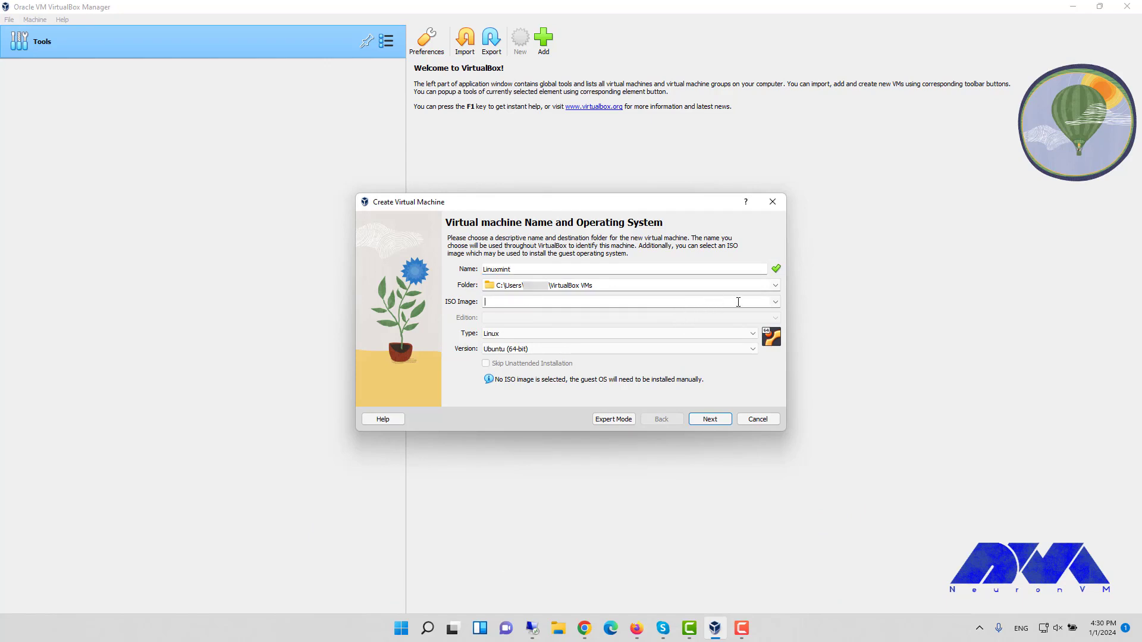
# Attach linuxmint-21.2-cinnamon-64bit.iso from Downloads as the new machine's ISO image.
pyautogui.click(775, 301)
pyautogui.click(525, 330)
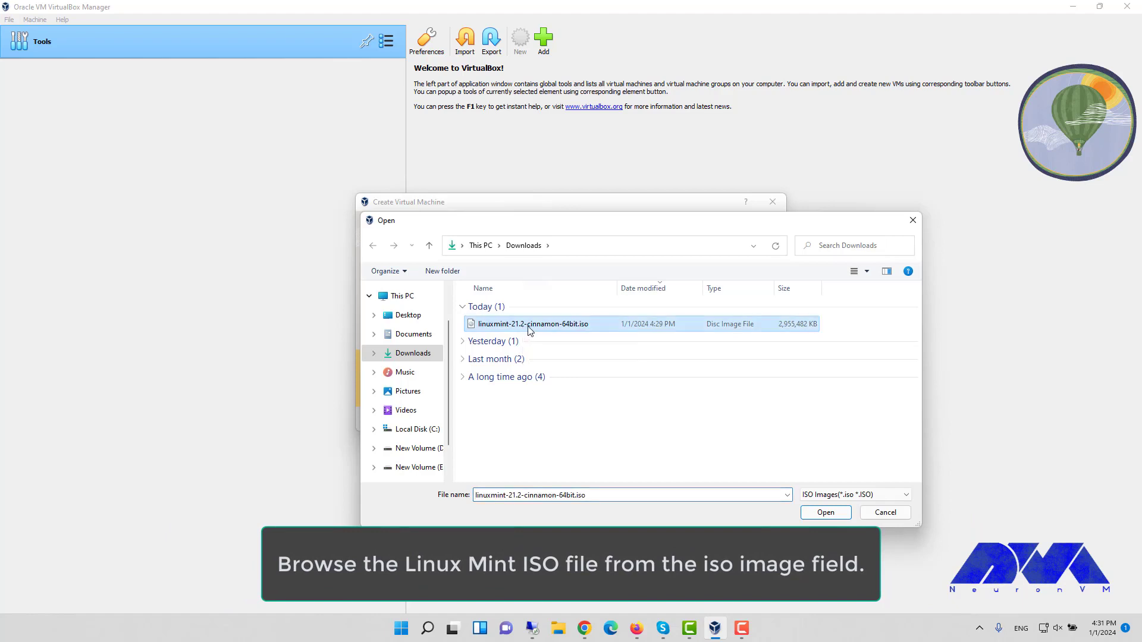
pyautogui.click(835, 515)
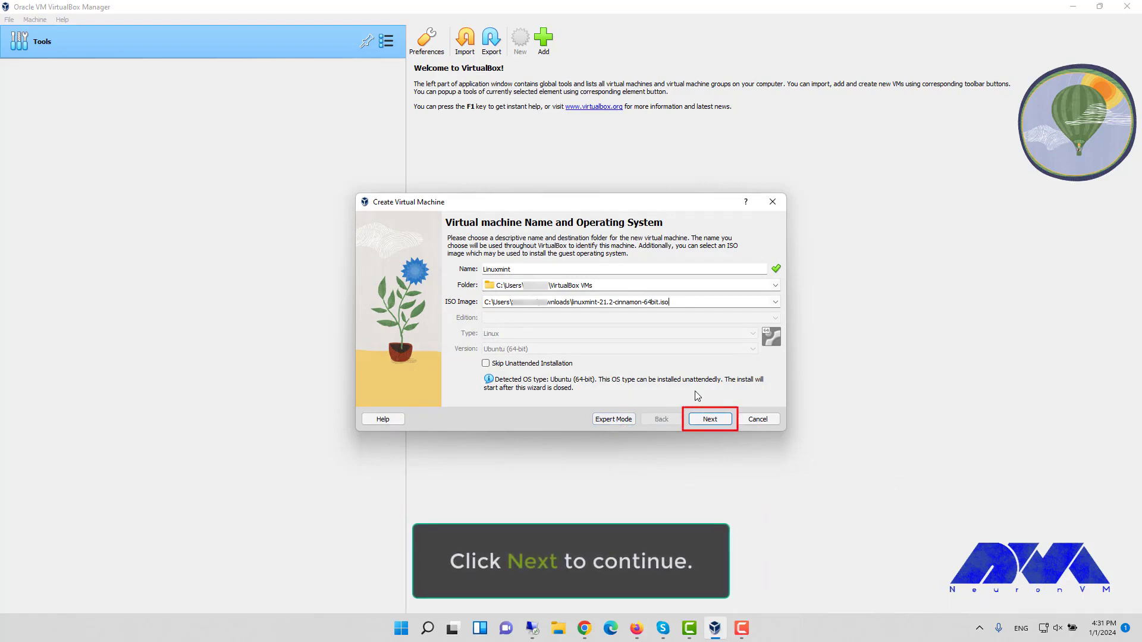
# Set the unattended-install username, password and hostname neuronvm, then continue to hardware settings.
pyautogui.click(717, 421)
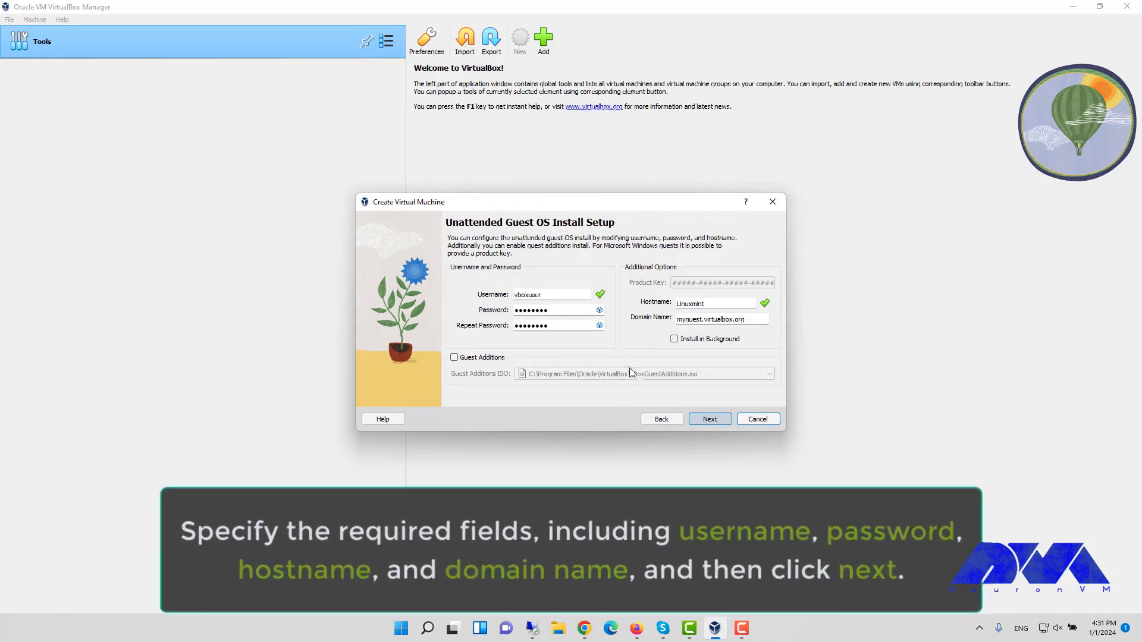
pyautogui.click(548, 298)
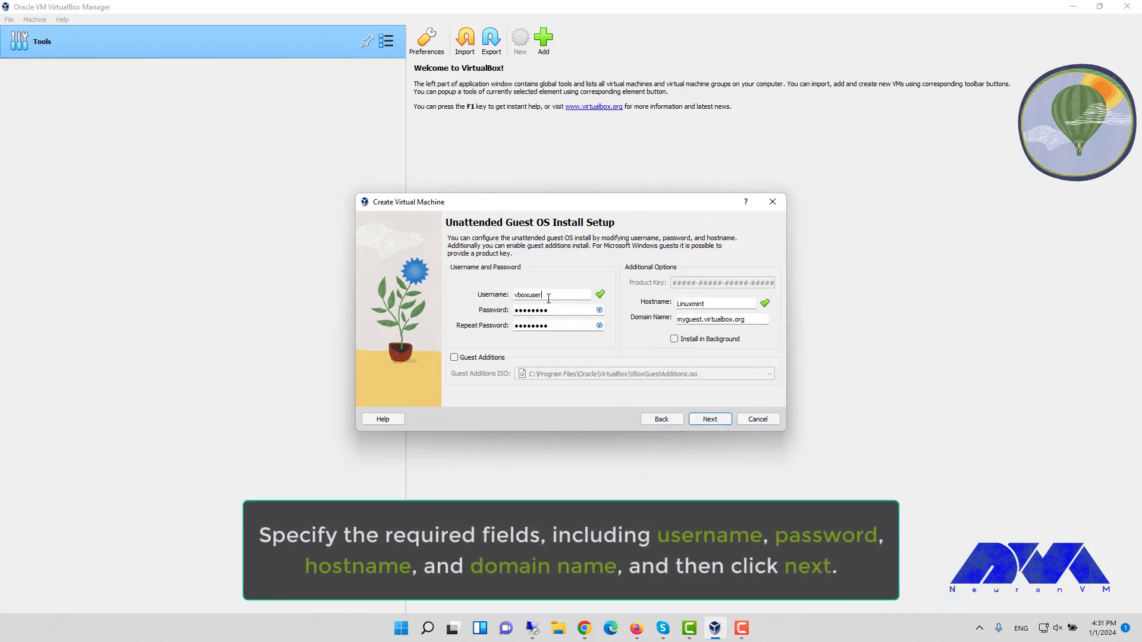
pyautogui.doubleClick(549, 298)
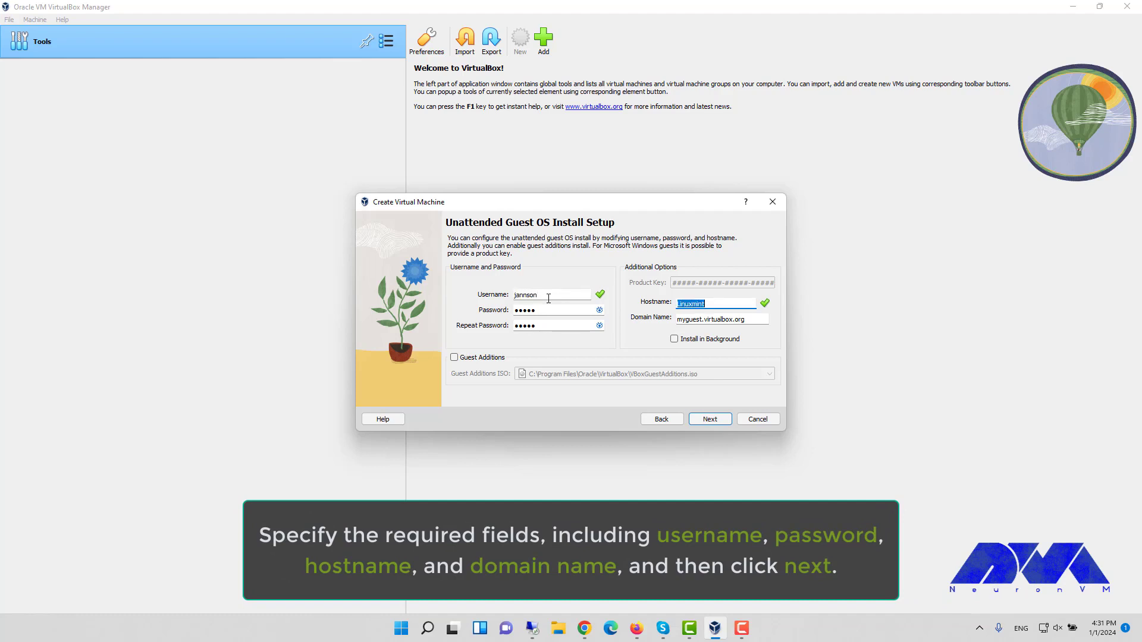
pyautogui.press('Tab')
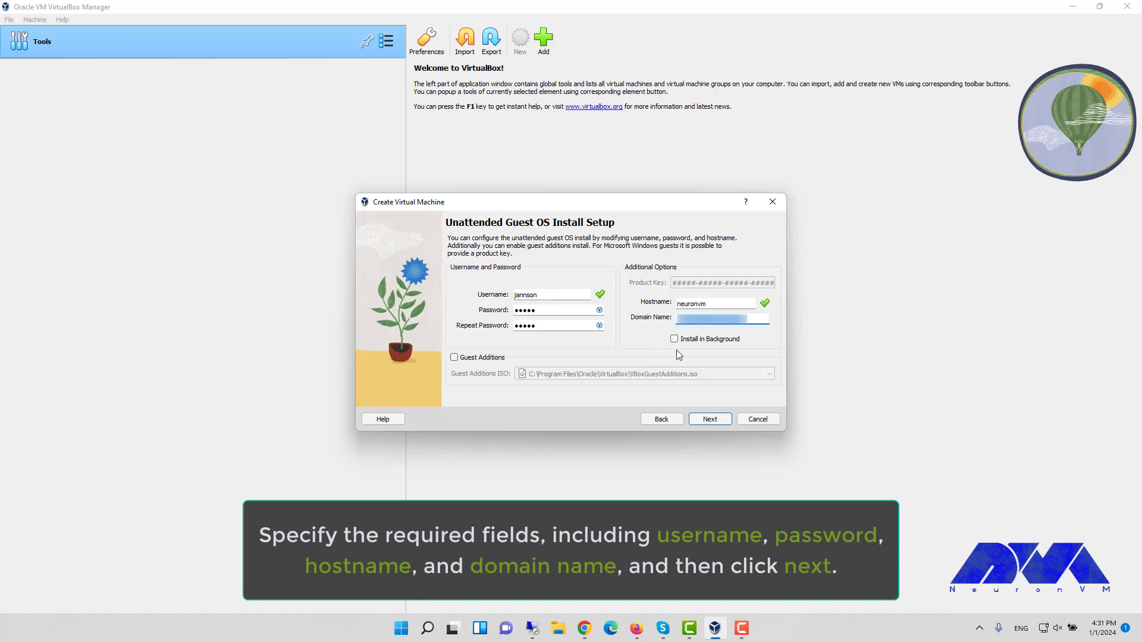
pyautogui.press('Tab')
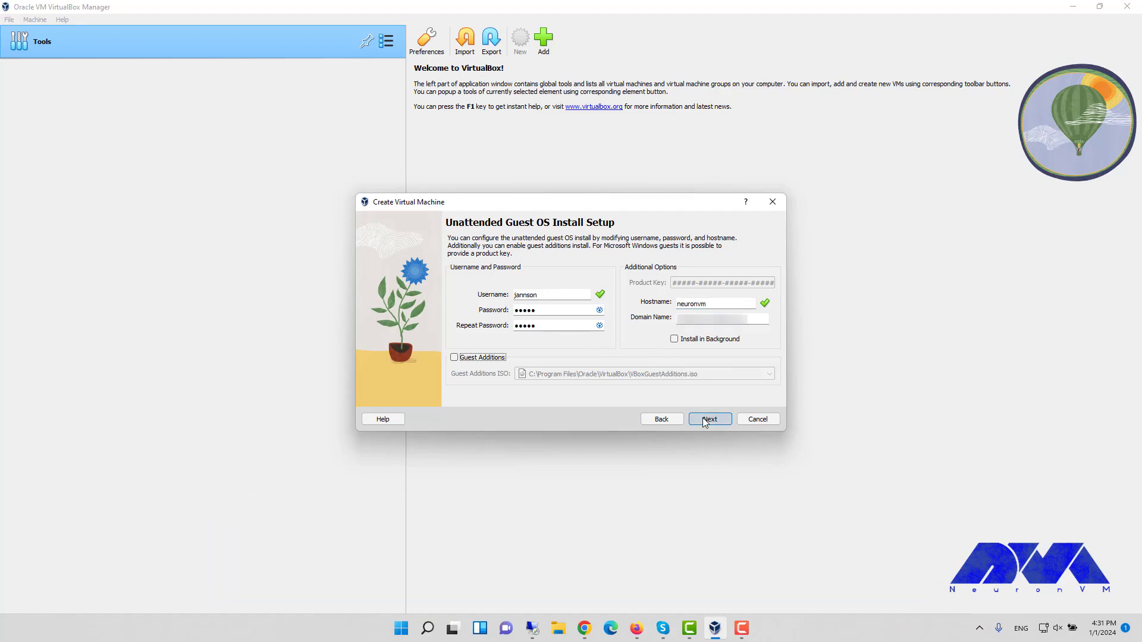
pyautogui.click(705, 419)
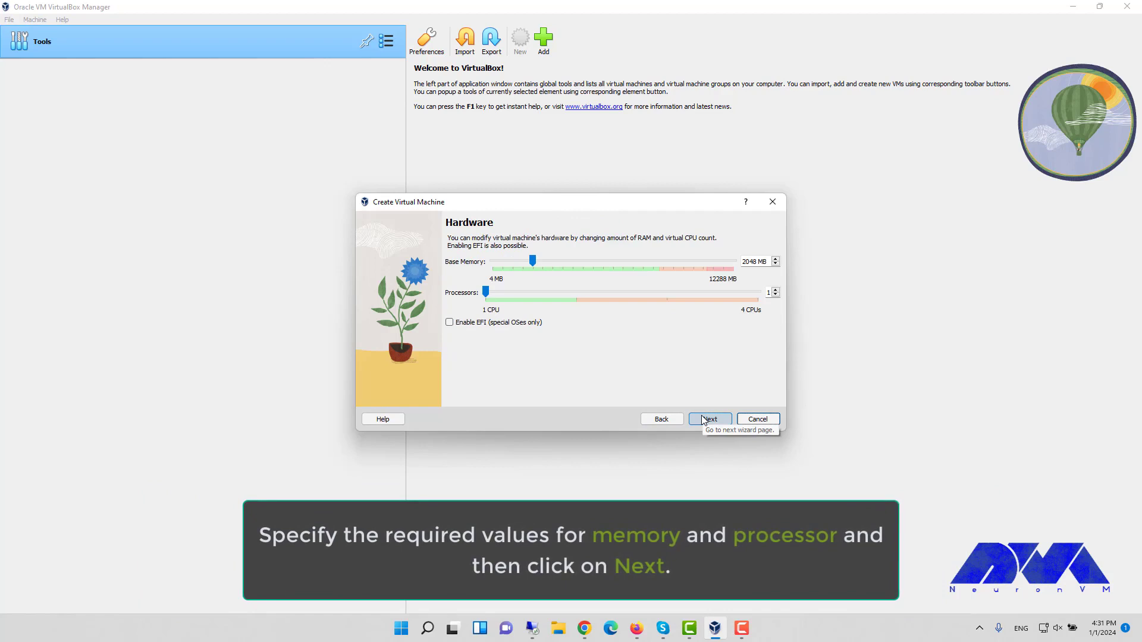
# Accept 2048 MB memory, 1 CPU and a 25.00 GB virtual hard disk.
pyautogui.click(703, 420)
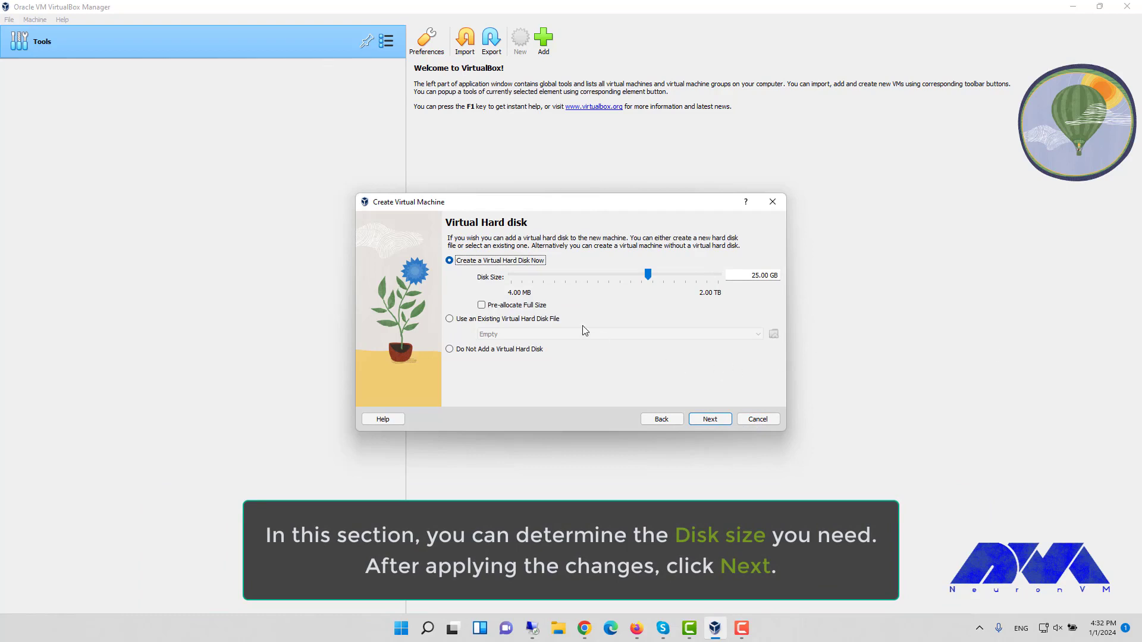
pyautogui.click(710, 419)
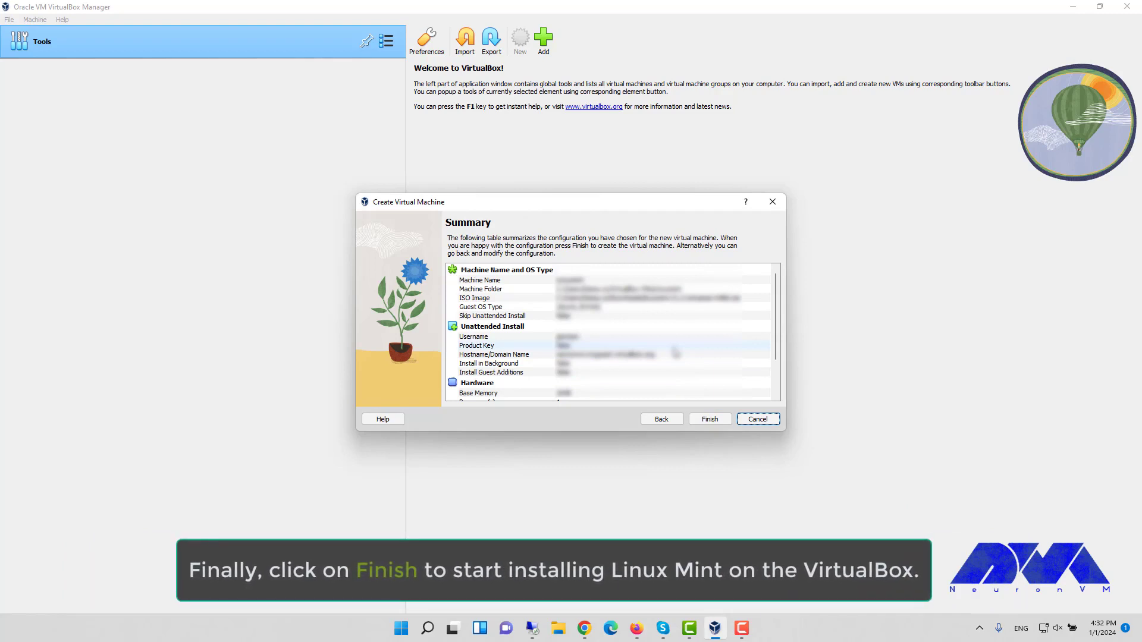
# Review the Summary settings and finish creating the Linuxmint VM, which starts booting.
pyautogui.scroll(-1, 676, 353)
pyautogui.scroll(-1, 676, 353)
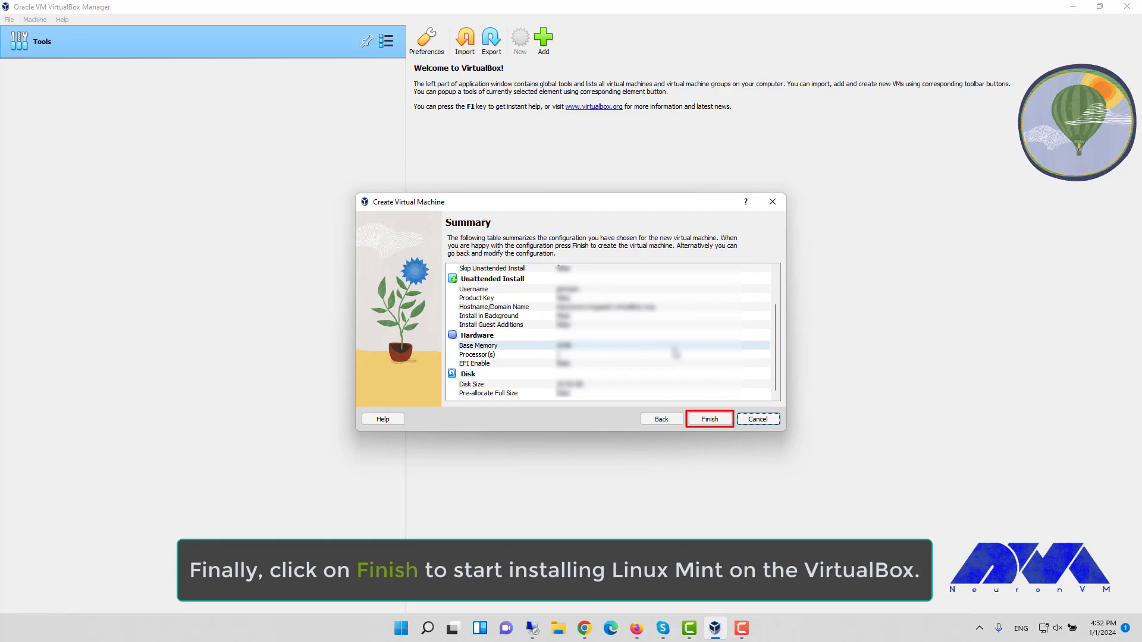
pyautogui.scroll(2, 675, 352)
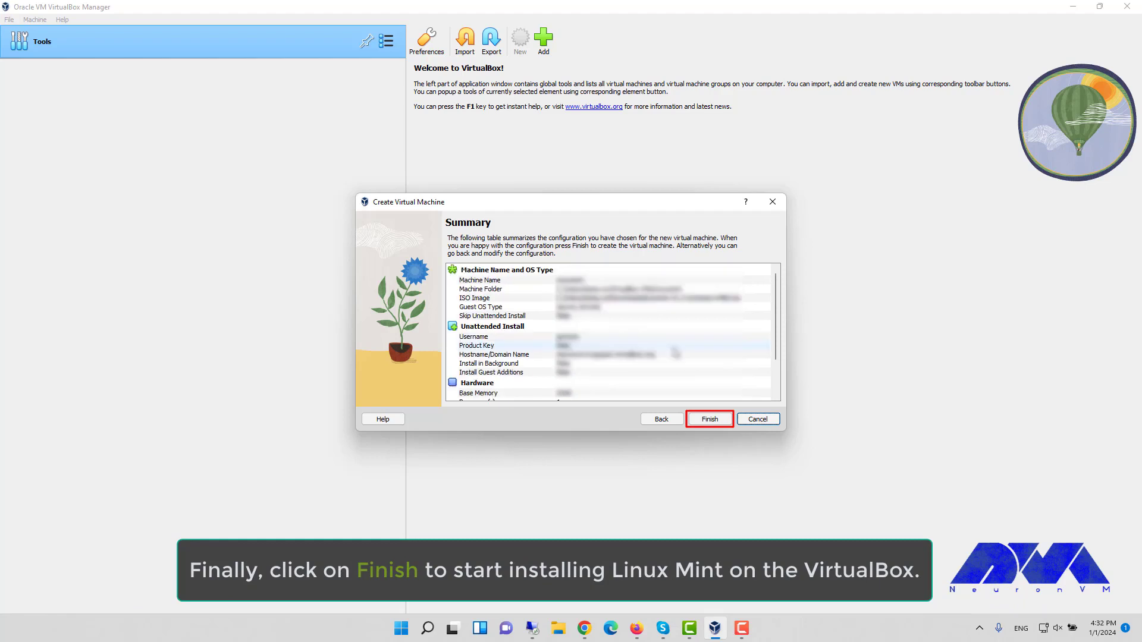
pyautogui.click(712, 419)
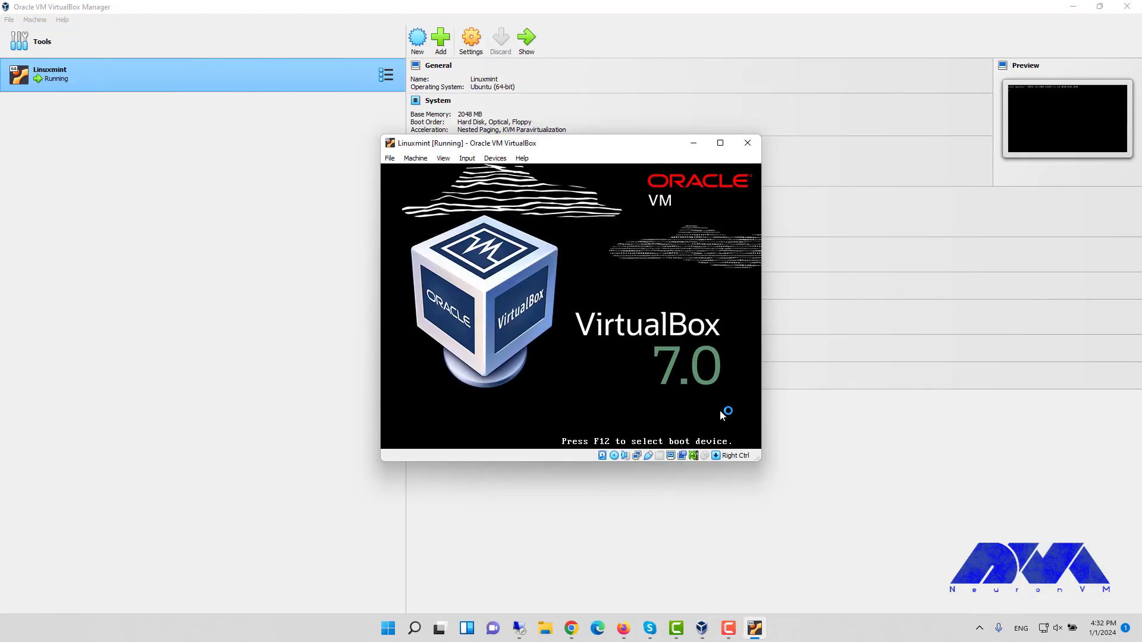
# Maximize the Linuxmint VM window and boot 'Start Linux Mint 21.2 Cinnamon 64-bit' from GRUB.
pyautogui.click(720, 144)
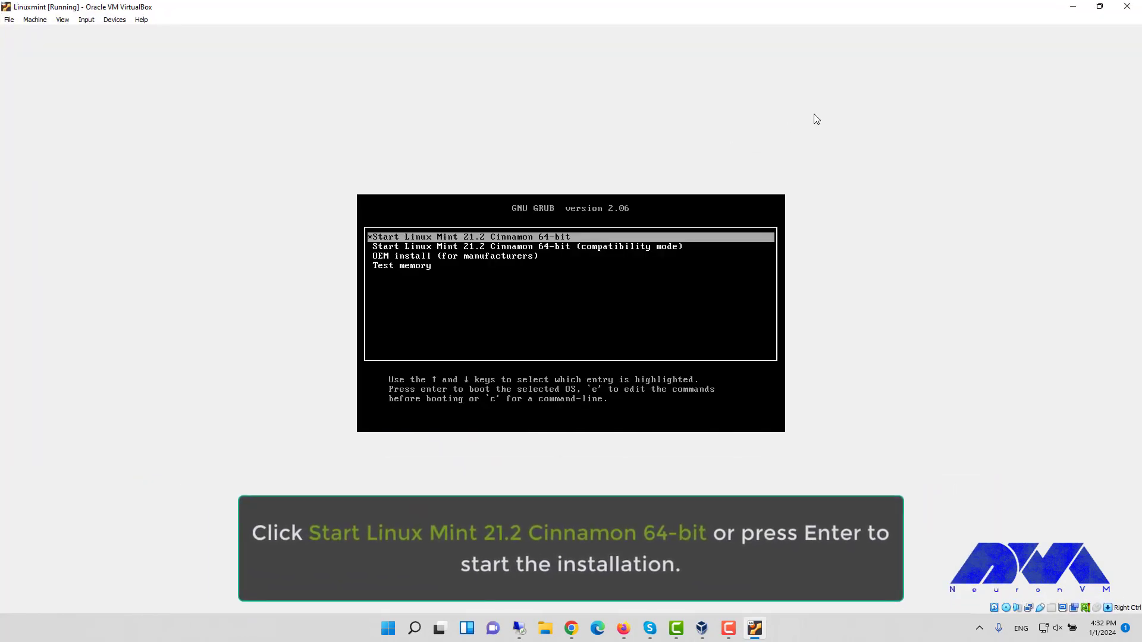
pyautogui.press('Down')
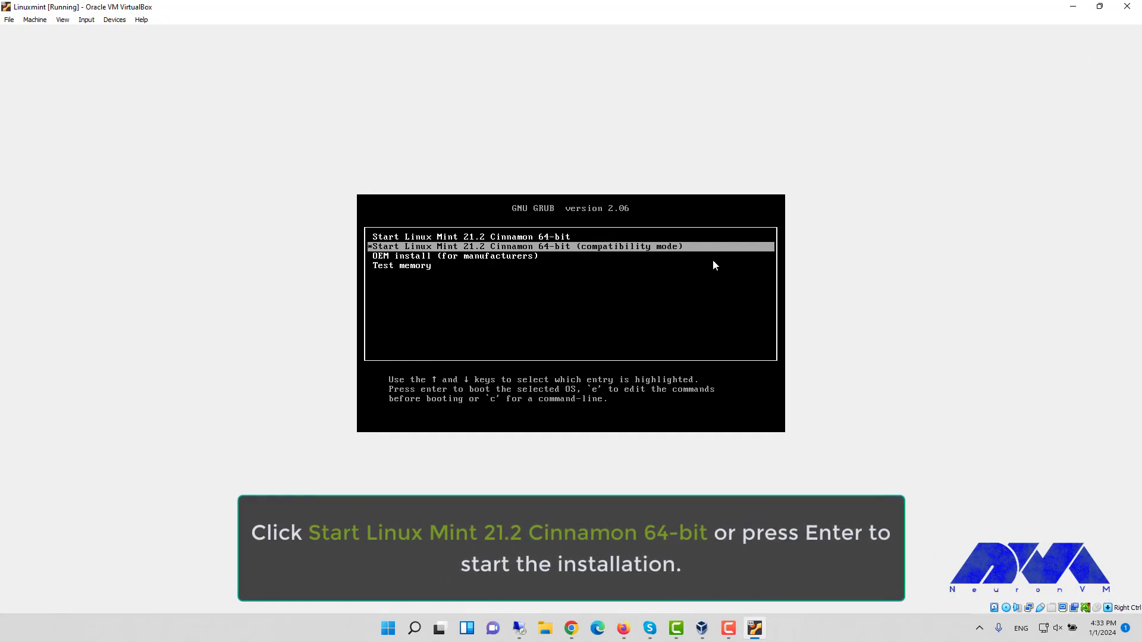
pyautogui.press('Up')
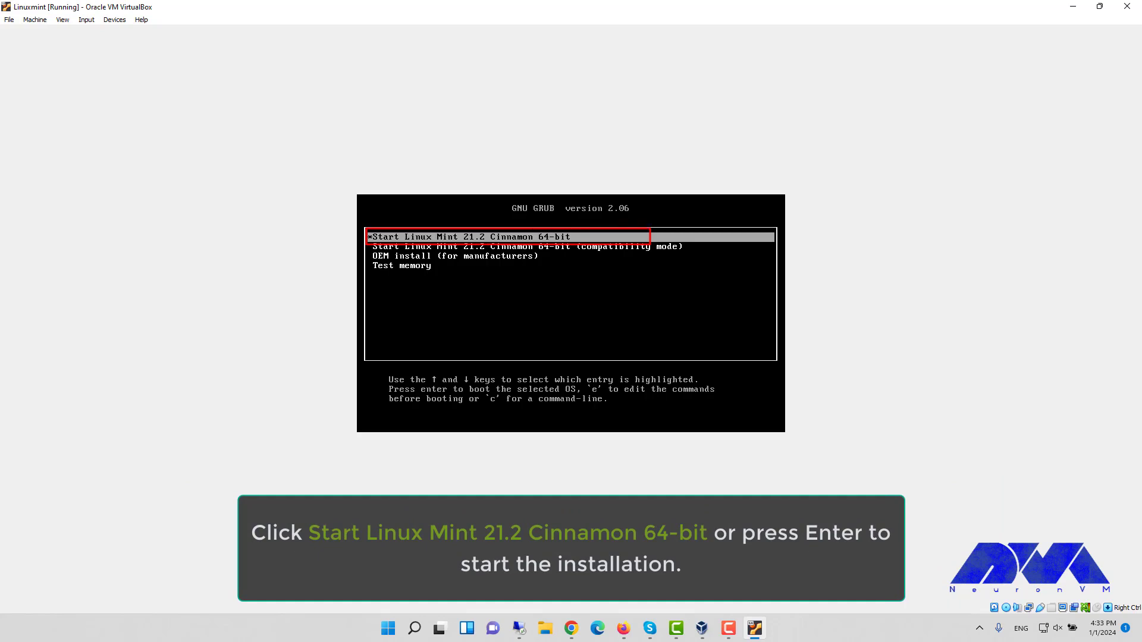
pyautogui.hotkey('alt', 'Tab')
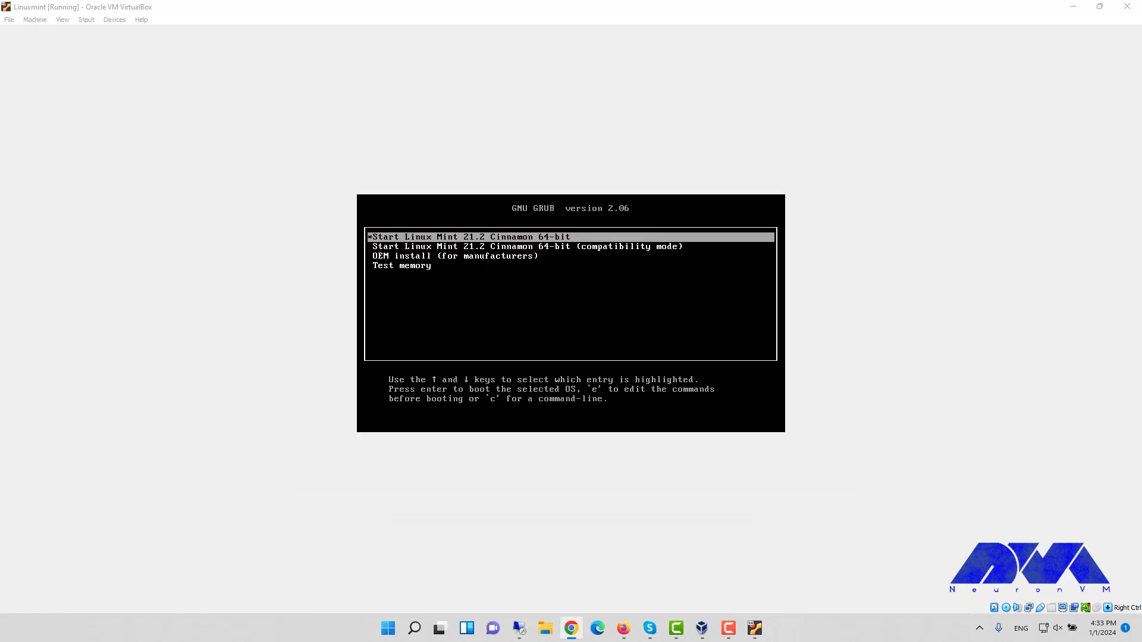
pyautogui.hotkey('alt', 'Tab')
pyautogui.press('Return')
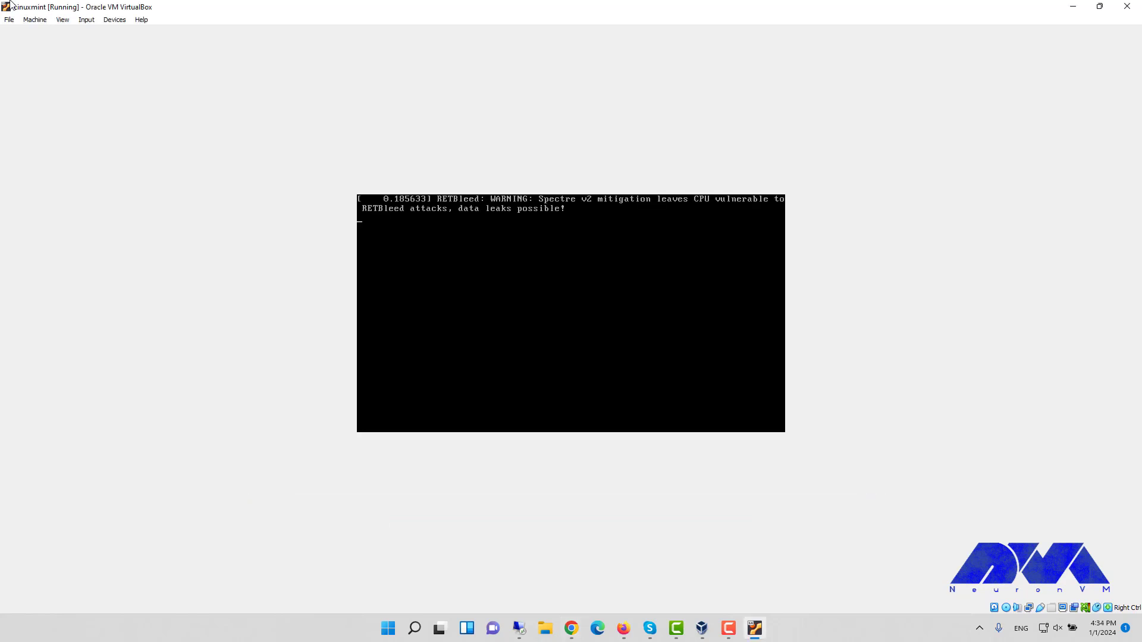